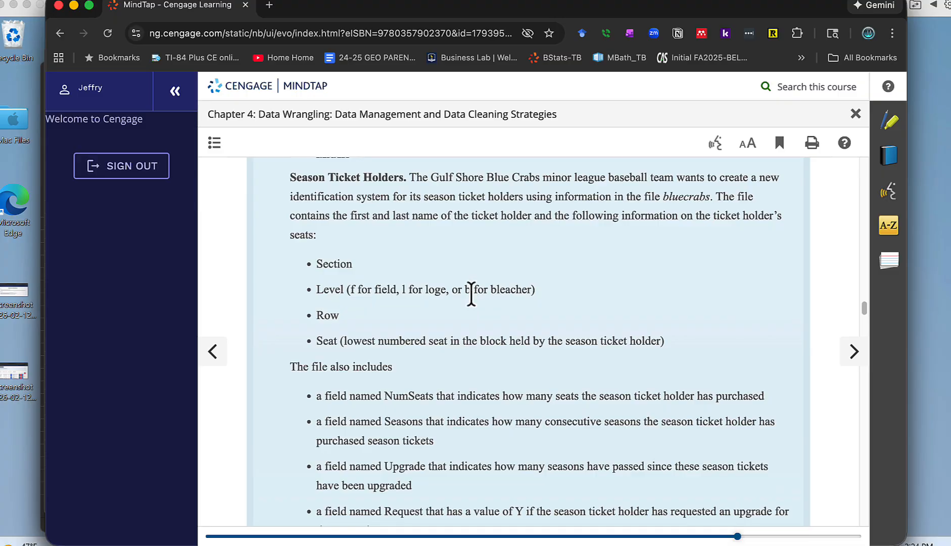
Read the Season Ticket Holders exercise in the MindTap chapter, including the ID Code requirements in parts a and b
scroll(477, 303, down, 3)
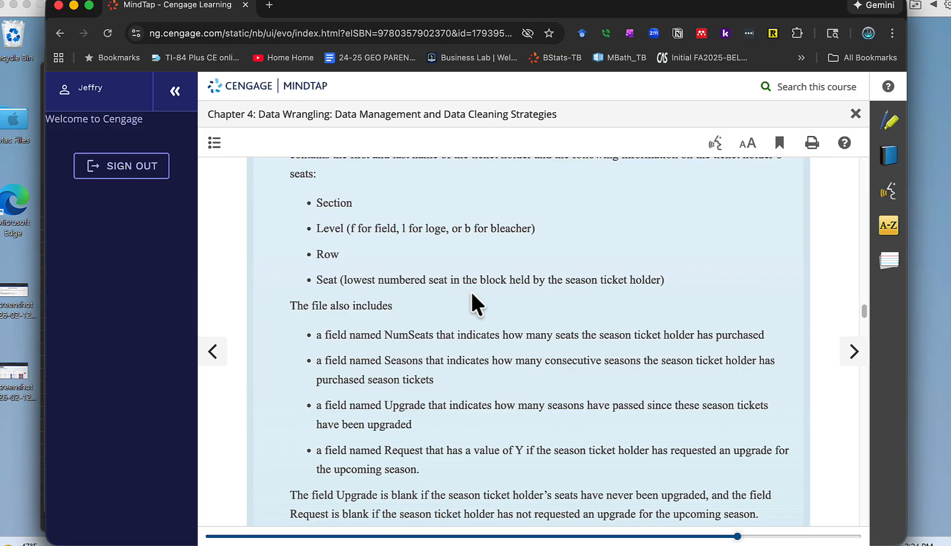
scroll(484, 334, down, 4)
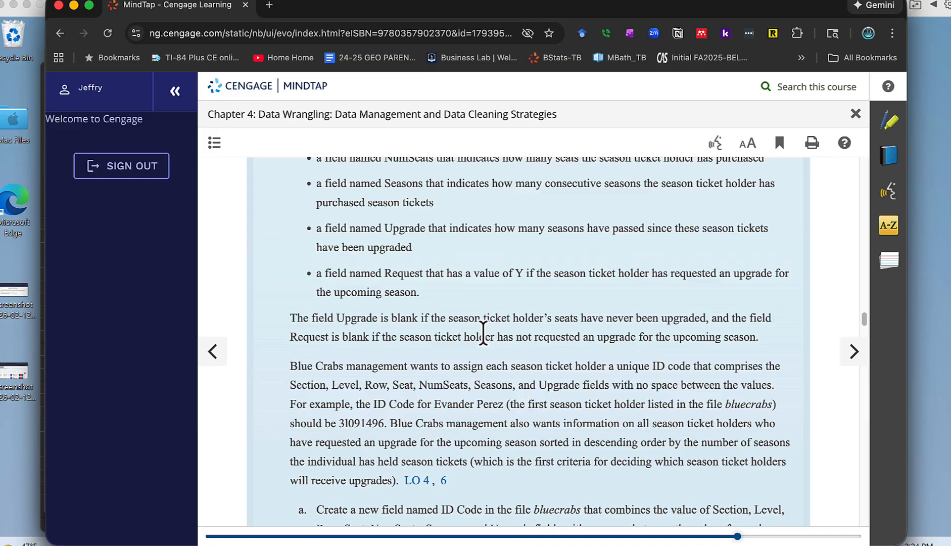
scroll(483, 334, down, 4)
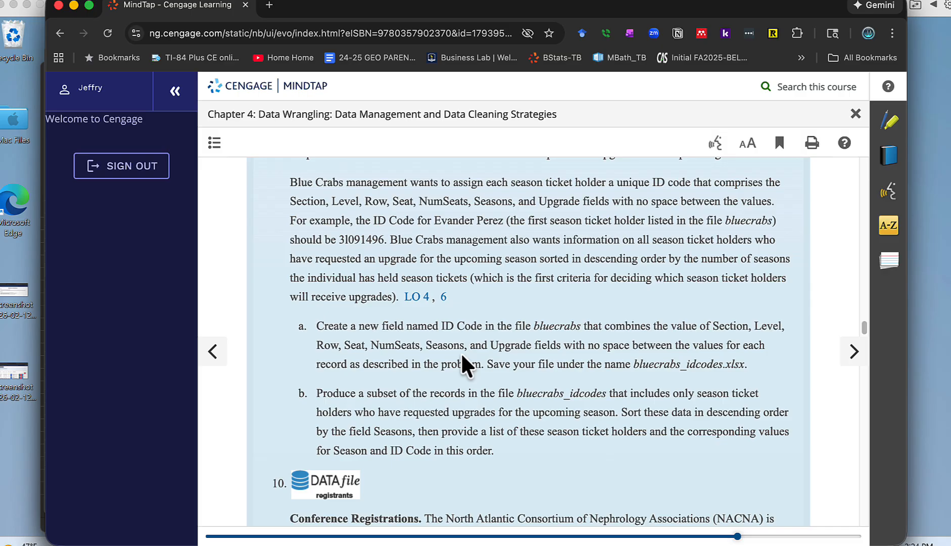
scroll(463, 355, down, 3)
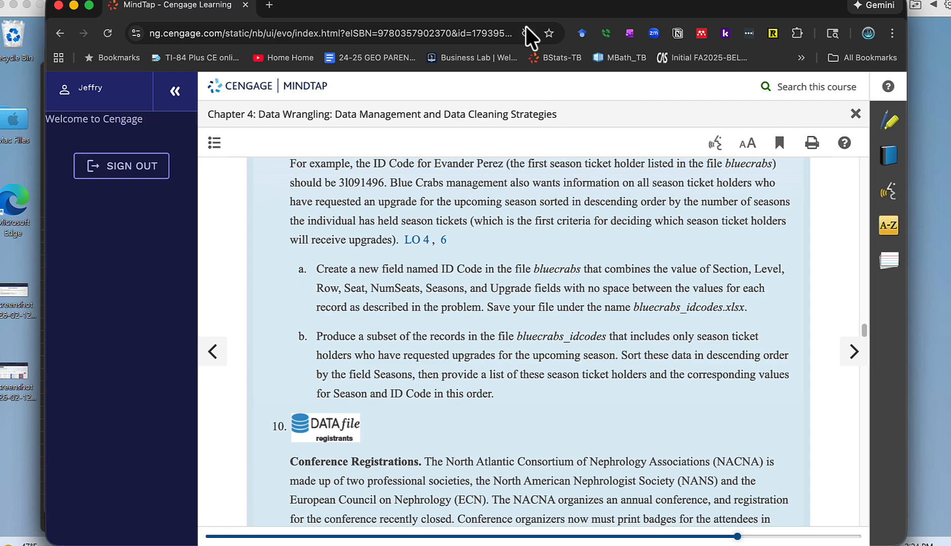
Switch to the bluecrabs-2 workbook in Excel and enter the header "ID Code" in cell K1
drag(523, 11, 465, 0)
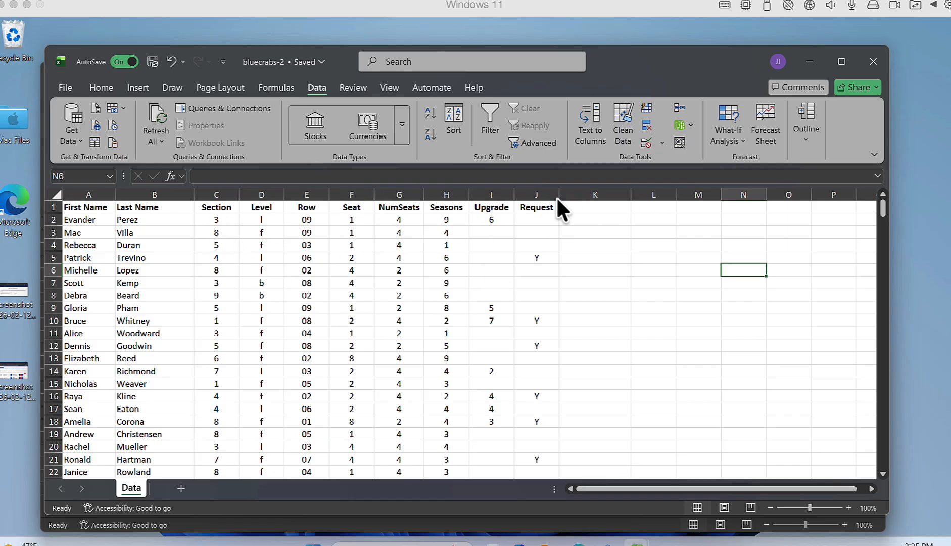
click(597, 208)
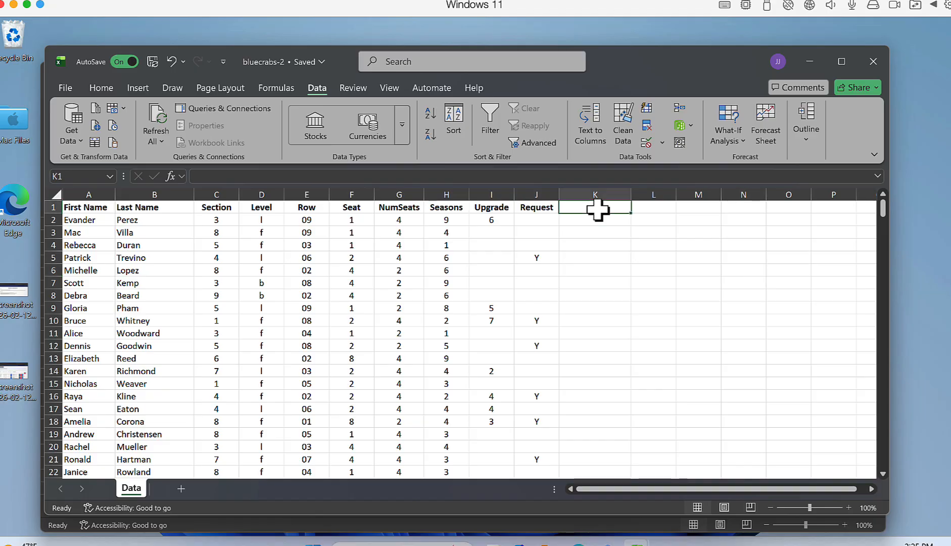
text(ID Code)
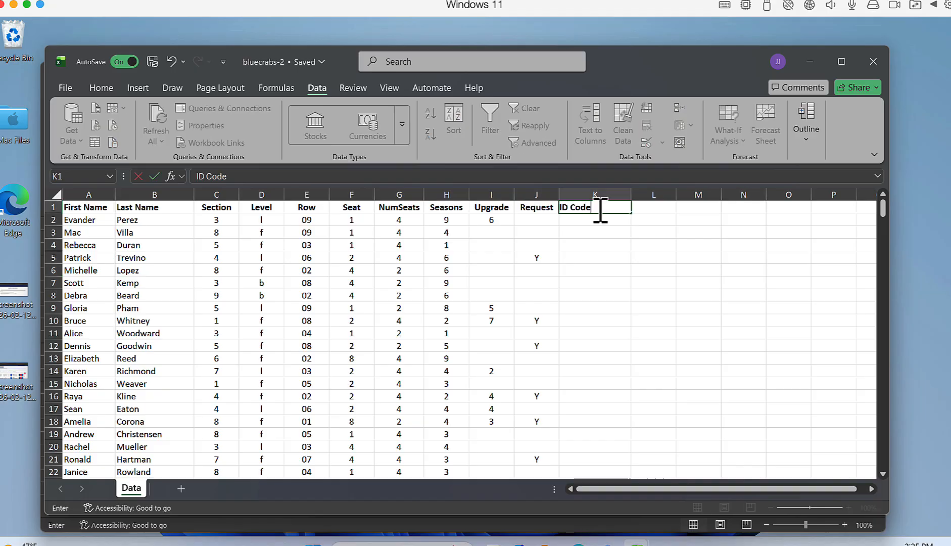
Enter the formula =CONCAT(C2:J2,"") in cell K2 to combine the first record's fields into an ID code
click(598, 221)
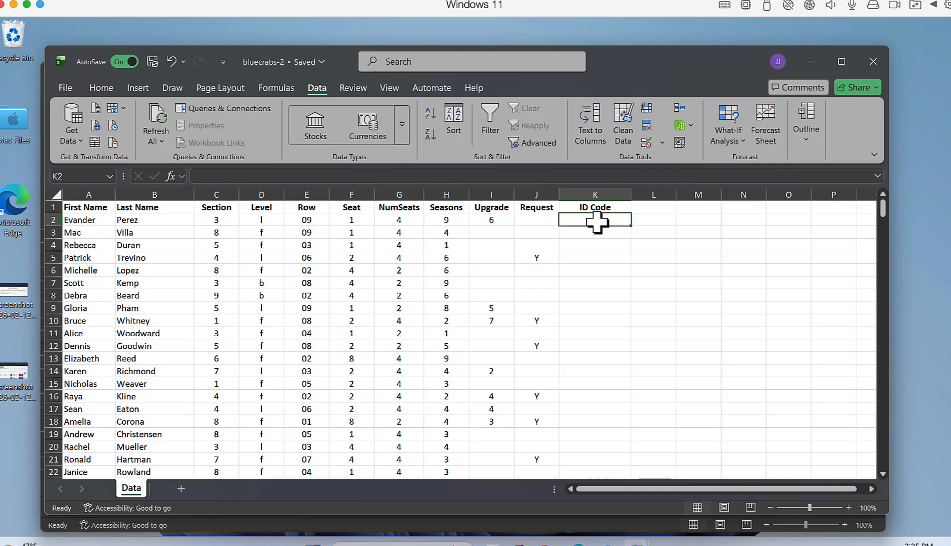
text(=)
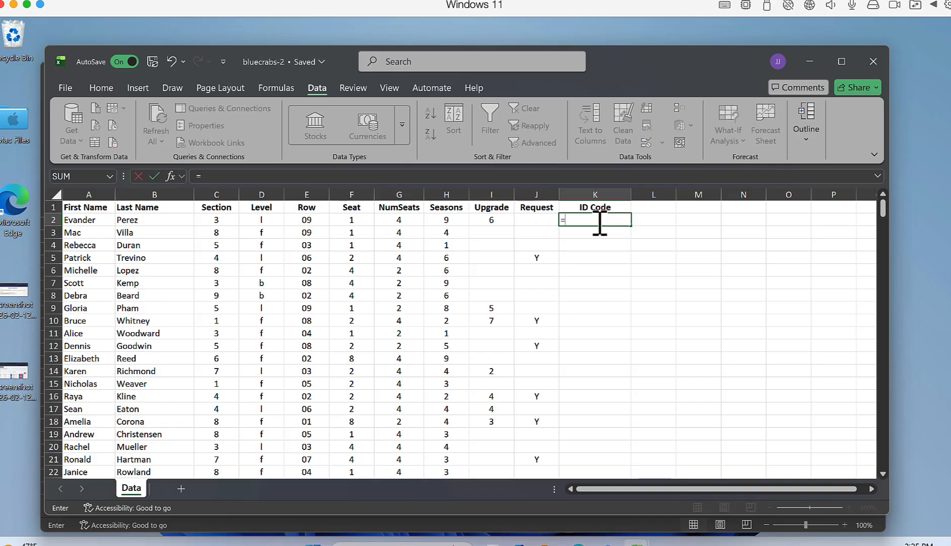
text(COC)
key(BackSpace)
text(N)
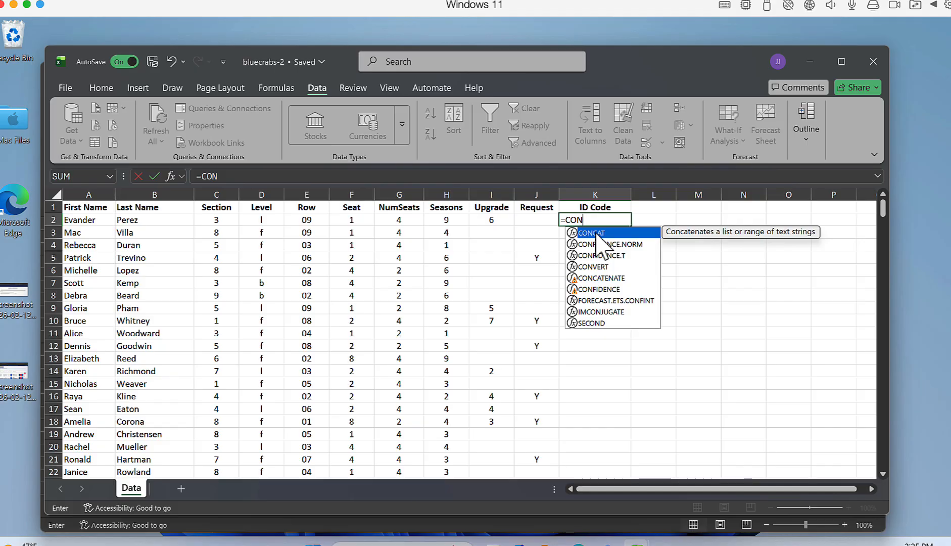
double_click(597, 235)
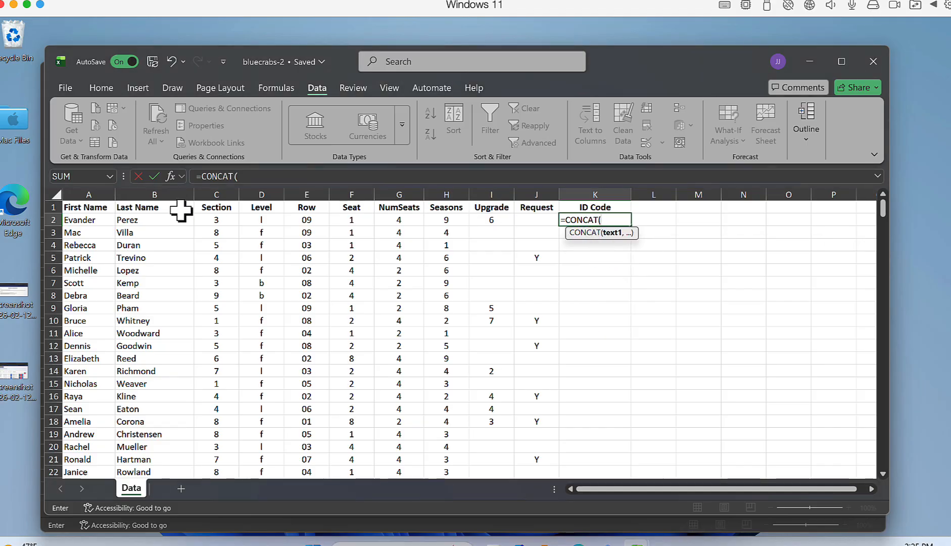
drag(199, 219, 531, 225)
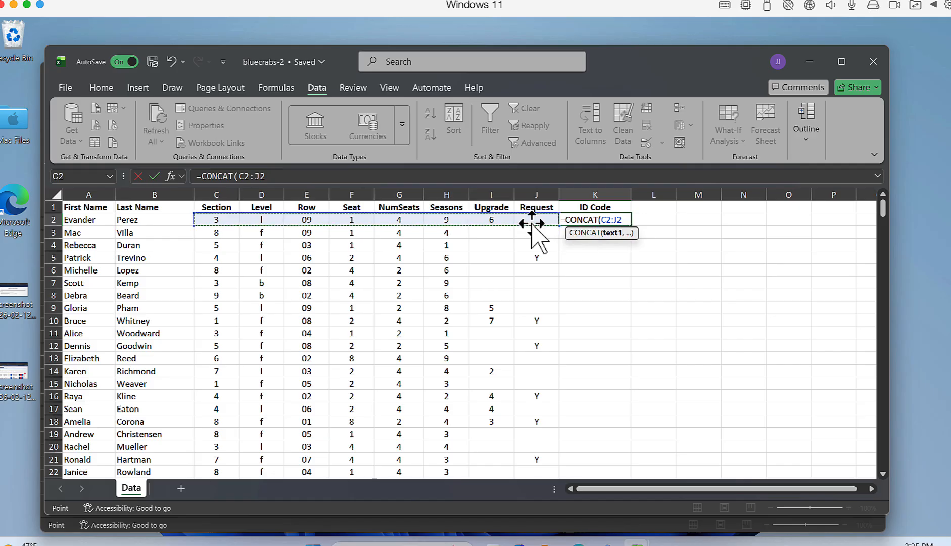
text(,)
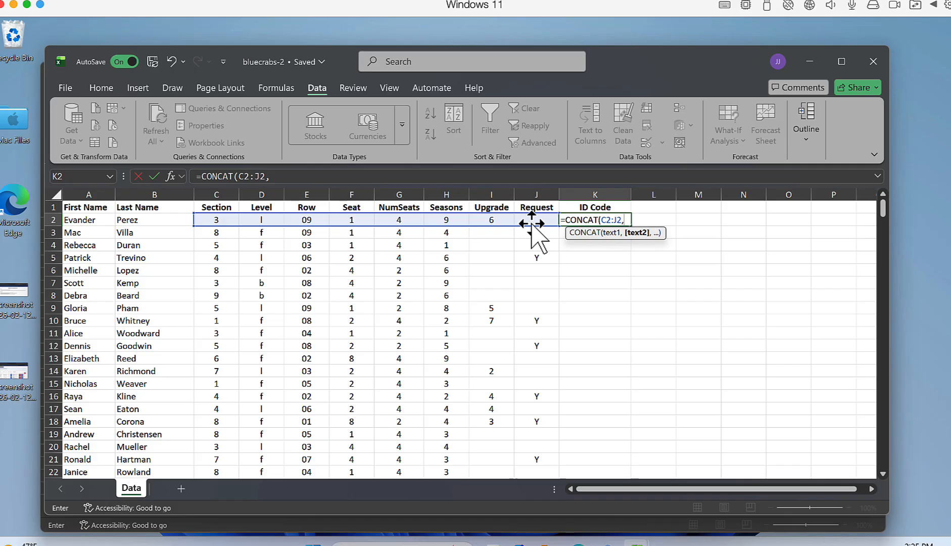
text(""))
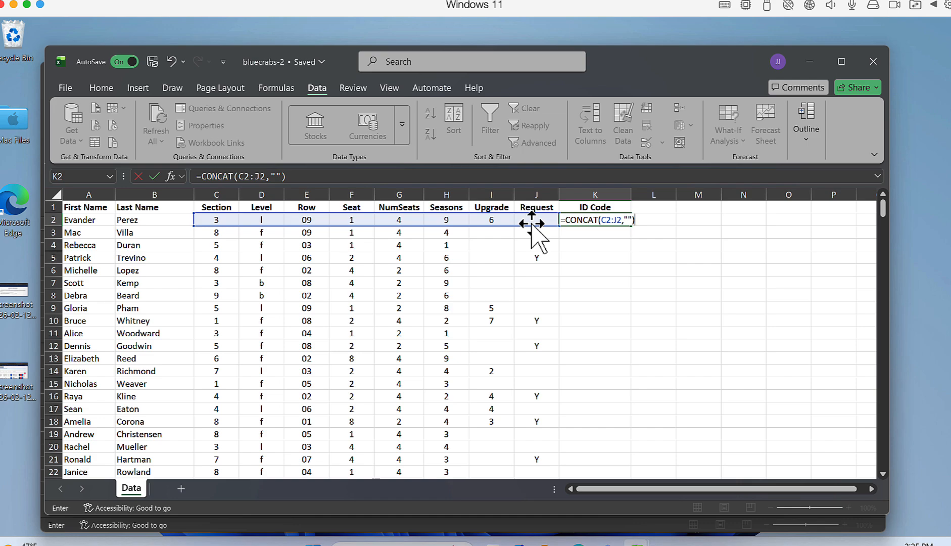
key(Return)
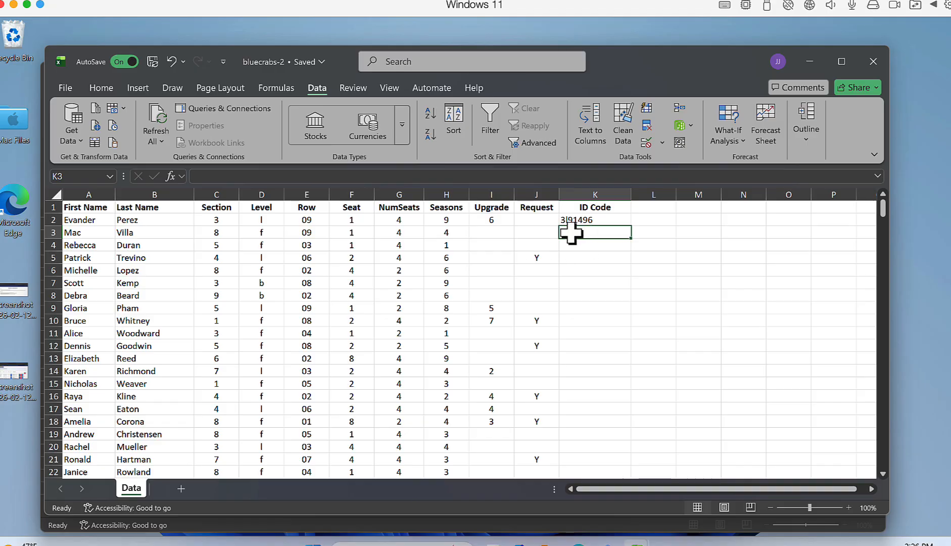
Fill the CONCAT formula from K2 down the whole ID Code column and check the resulting codes
click(600, 221)
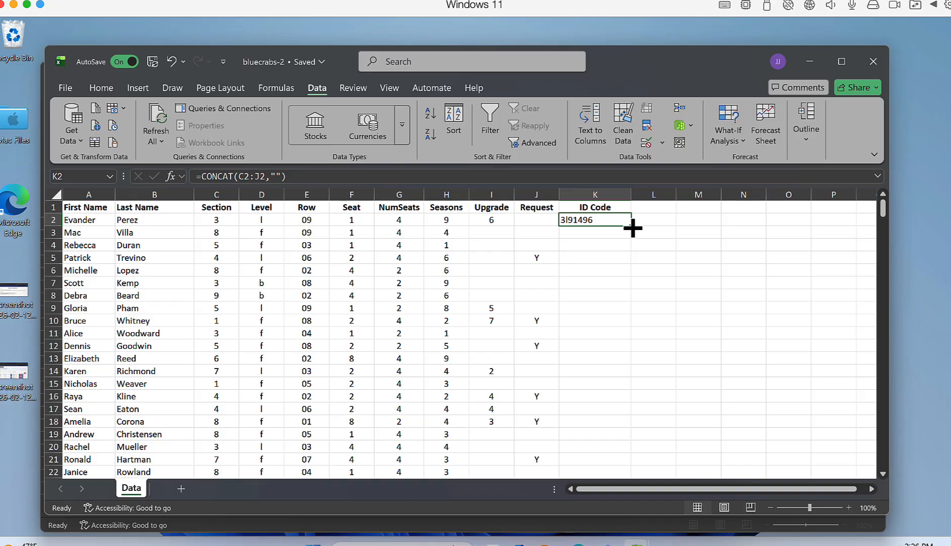
double_click(631, 225)
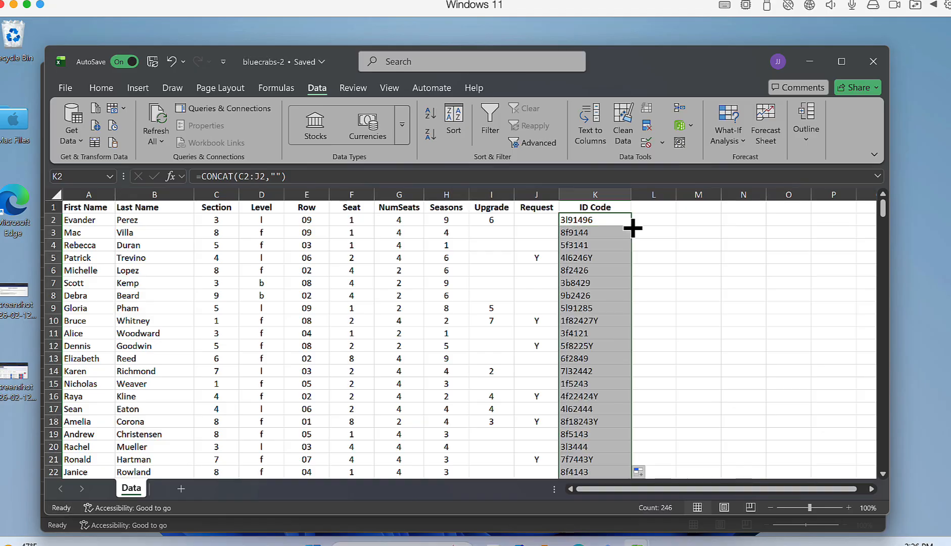
scroll(607, 280, down, 20)
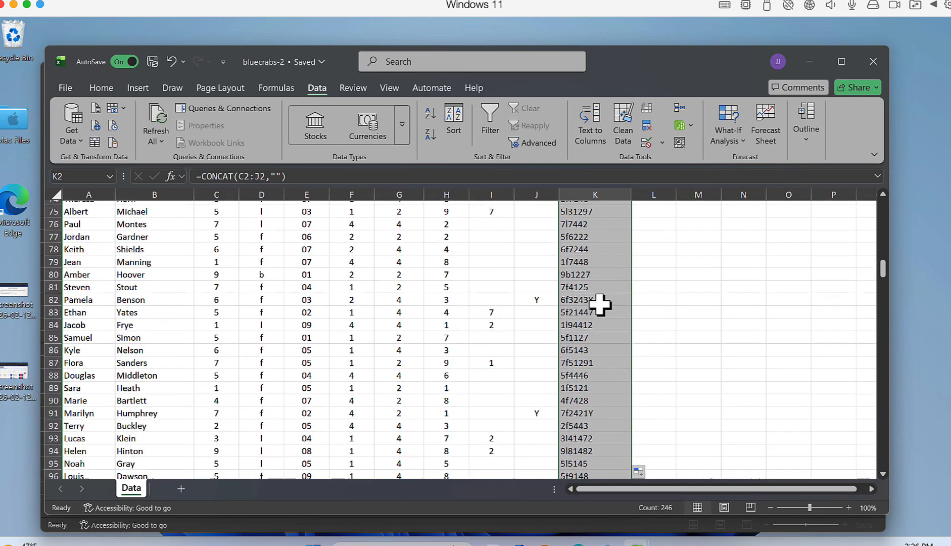
scroll(609, 273, down, 20)
scroll(610, 273, up, 20)
scroll(609, 273, right, 2)
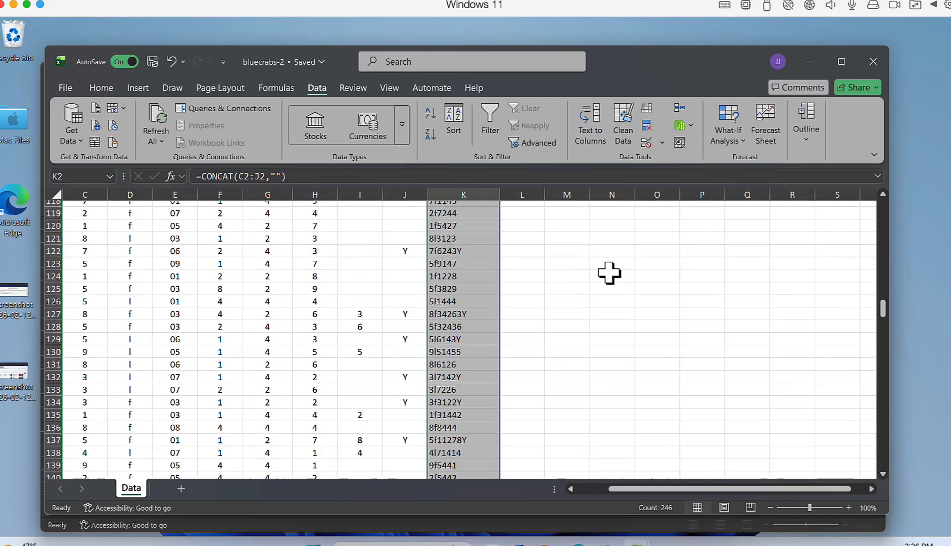
scroll(609, 273, left, 2)
scroll(609, 273, up, 20)
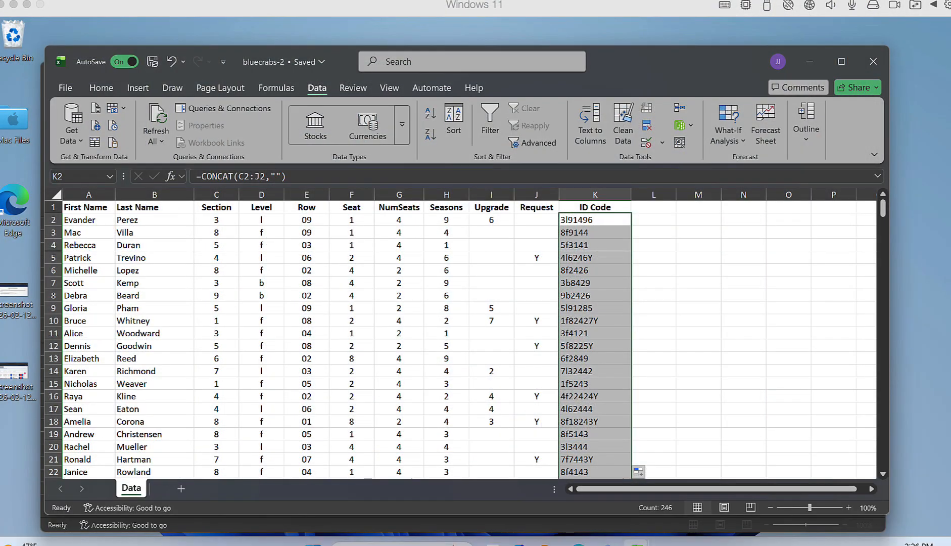
Return to the MindTap exercise in the browser and reread part b on filtering and sorting the ticket holders
drag(425, 2, 538, 1)
scroll(483, 393, down, 3)
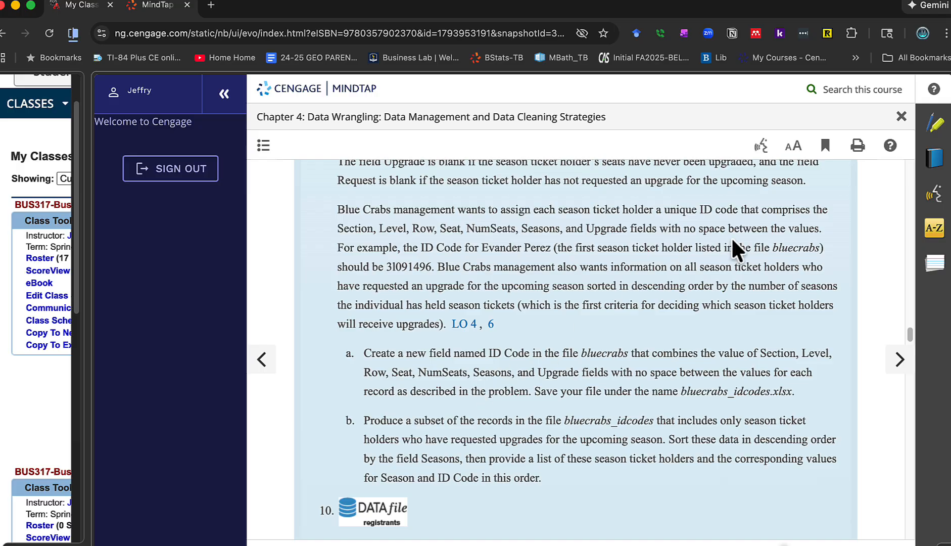
double_click(672, 6)
key(ctrl+Left)
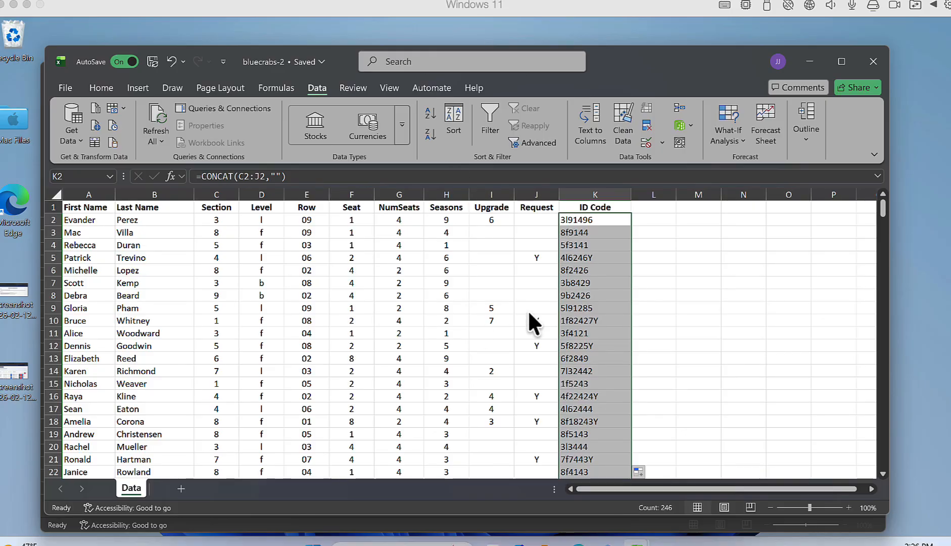
Back in Excel, add filters to the header row and filter the Request column to show only Y
click(477, 333)
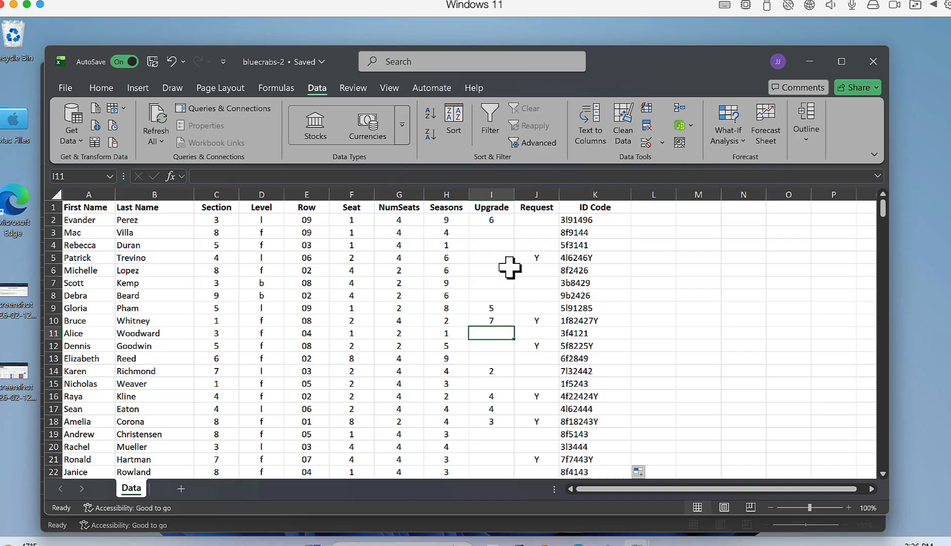
click(536, 210)
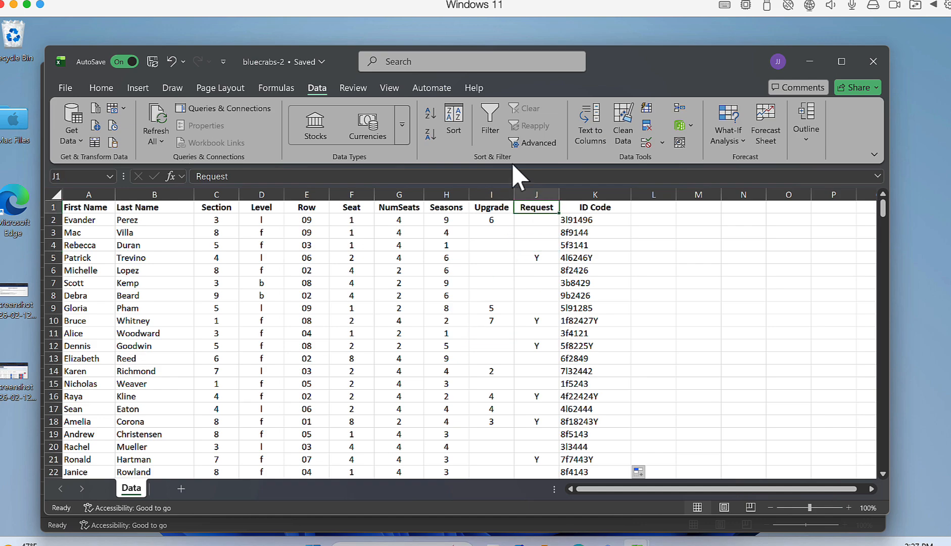
click(488, 121)
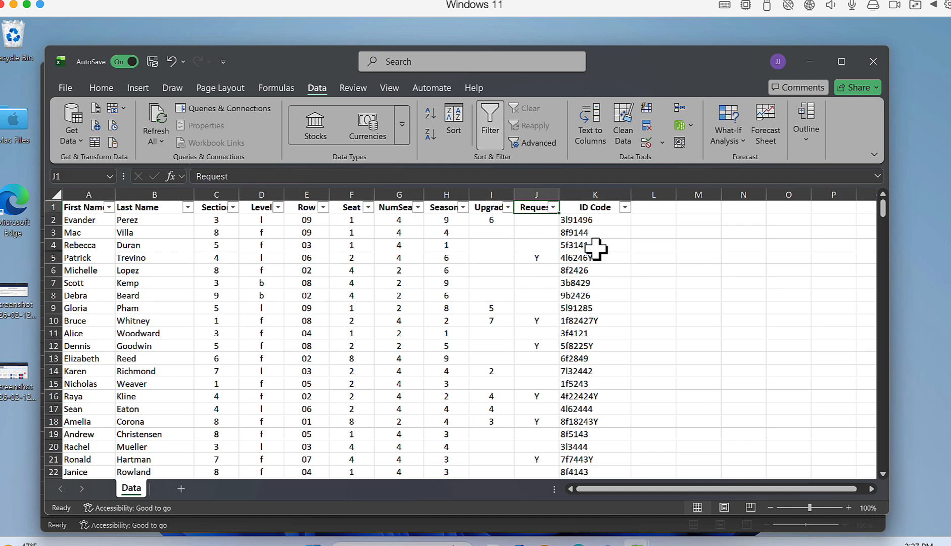
click(554, 207)
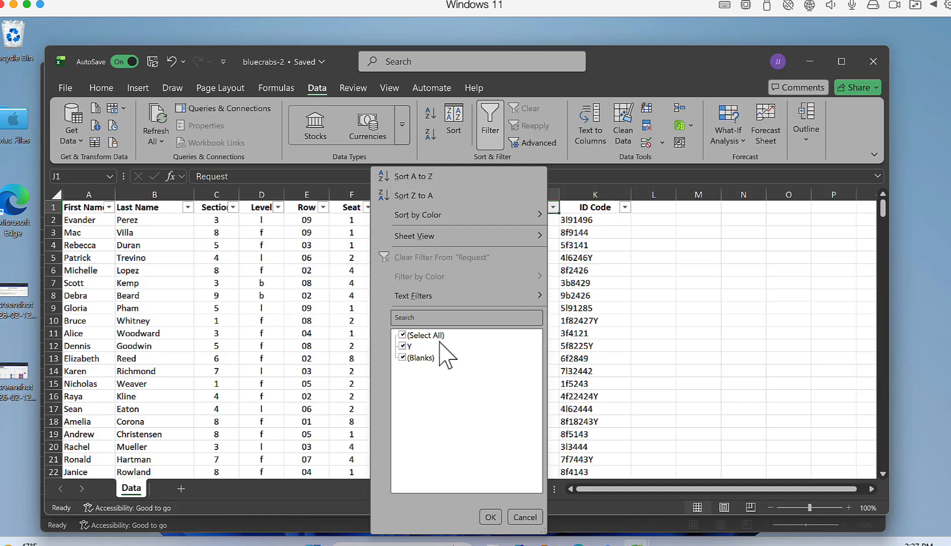
click(402, 335)
click(403, 347)
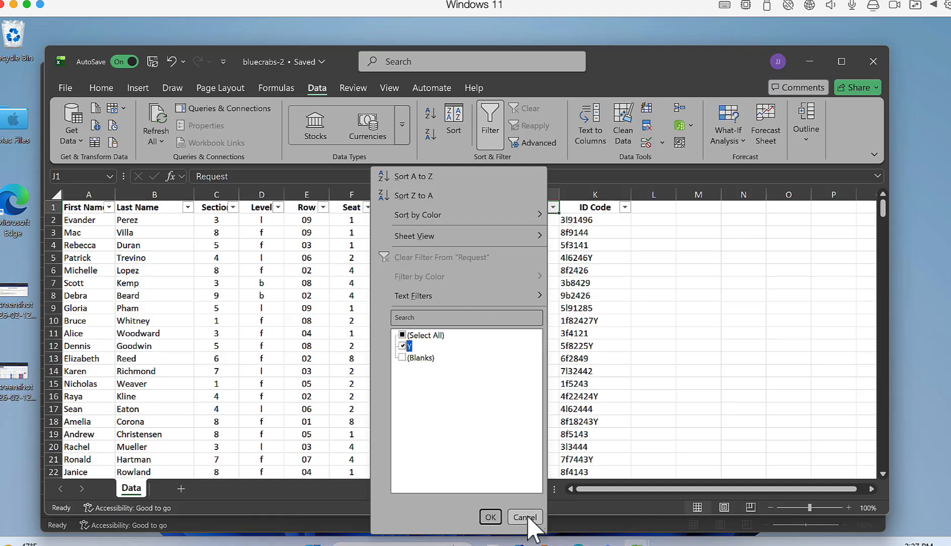
click(490, 516)
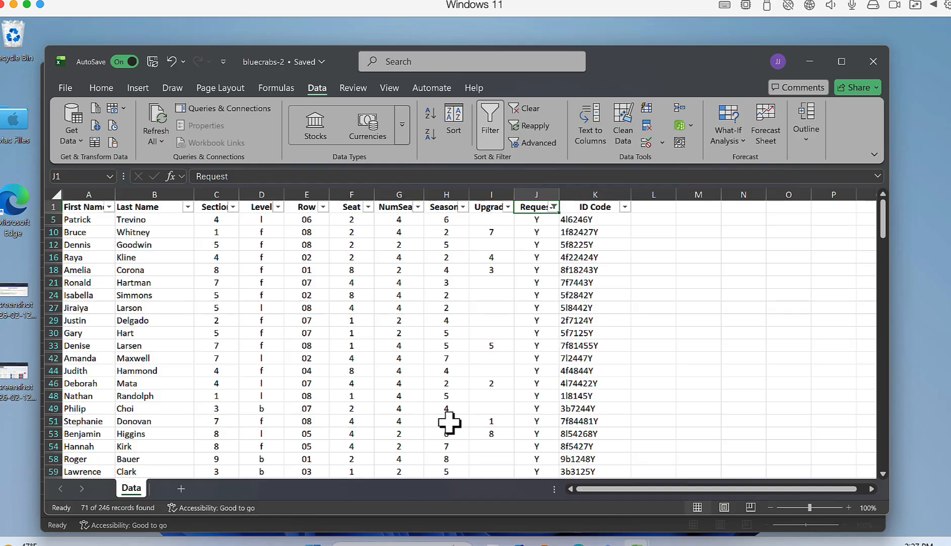
Sort the filtered records by Seasons from largest to smallest and look through the sorted list
click(462, 207)
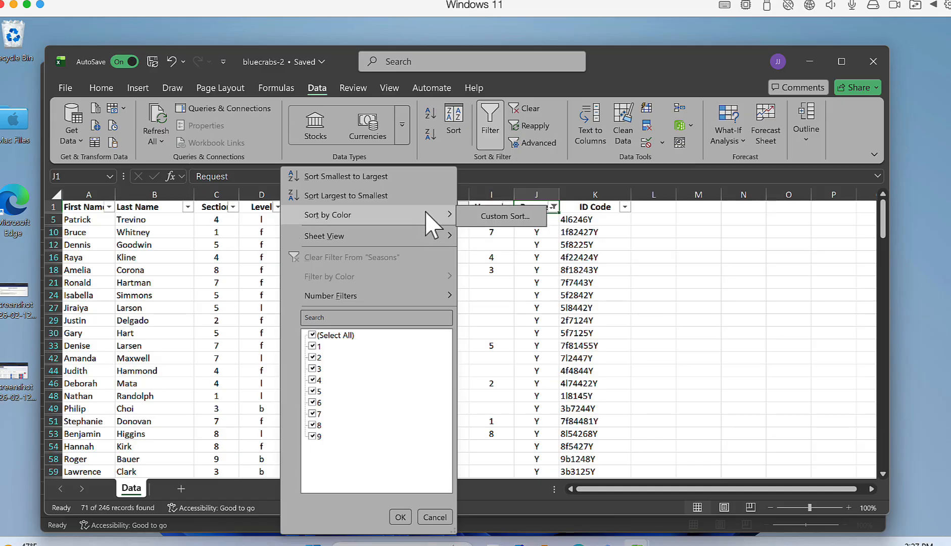
click(394, 195)
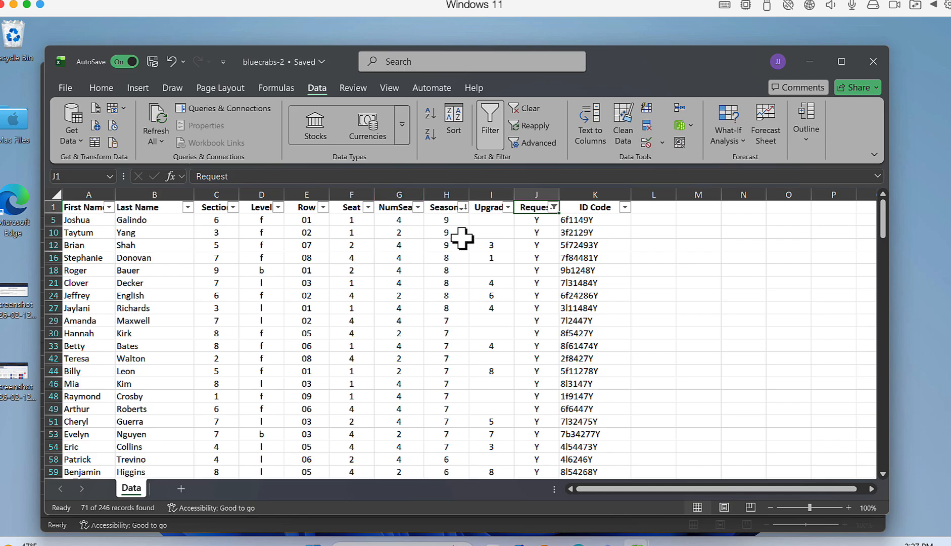
scroll(444, 317, right, 1)
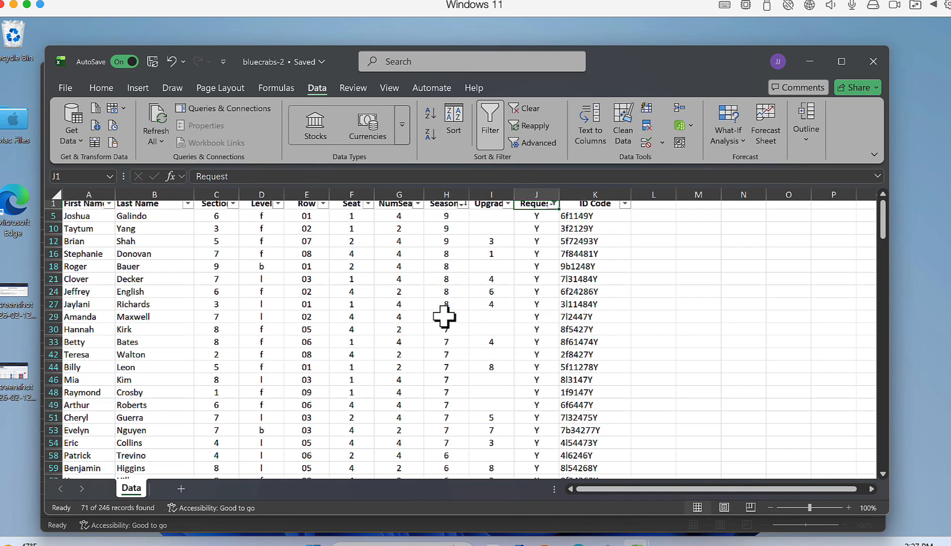
scroll(444, 316, down, 11)
scroll(443, 316, down, 10)
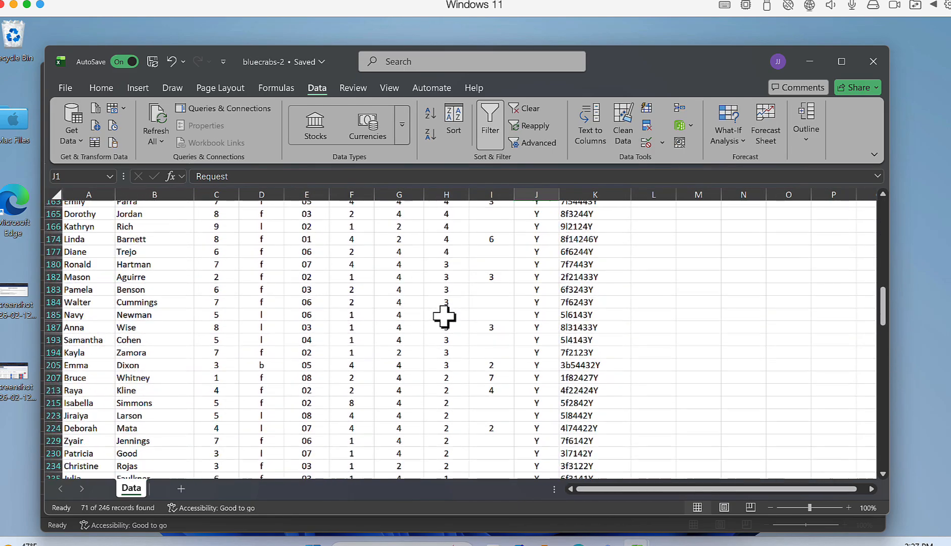
scroll(443, 316, up, 13)
scroll(444, 315, up, 10)
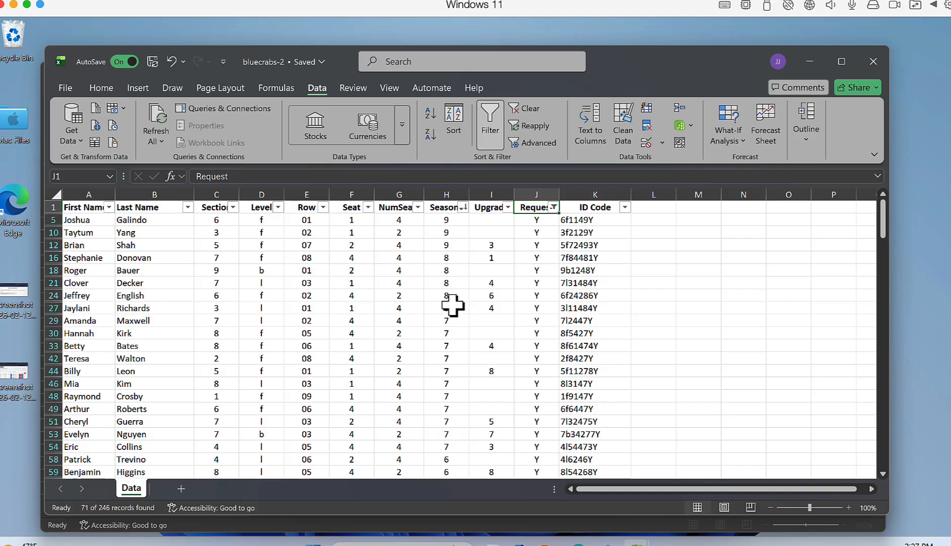
scroll(452, 304, down, 2)
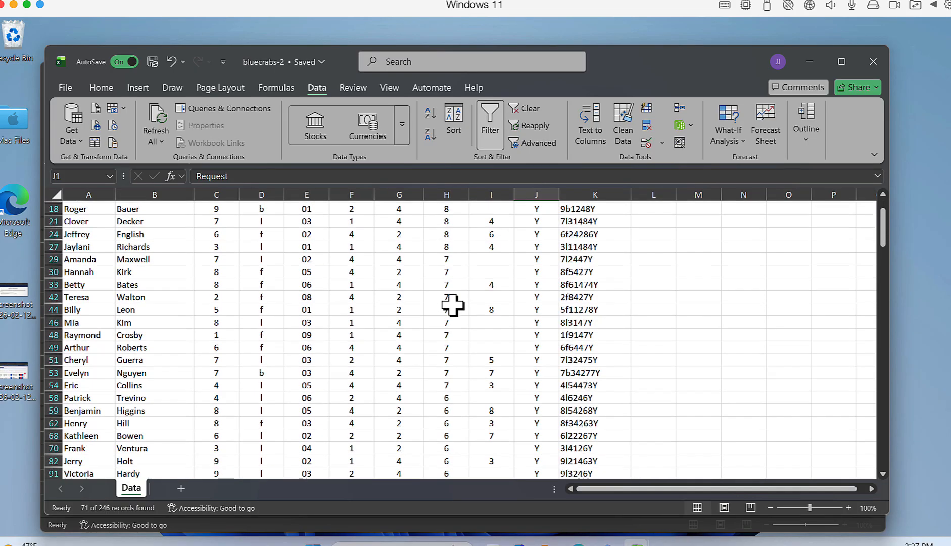
scroll(452, 304, up, 2)
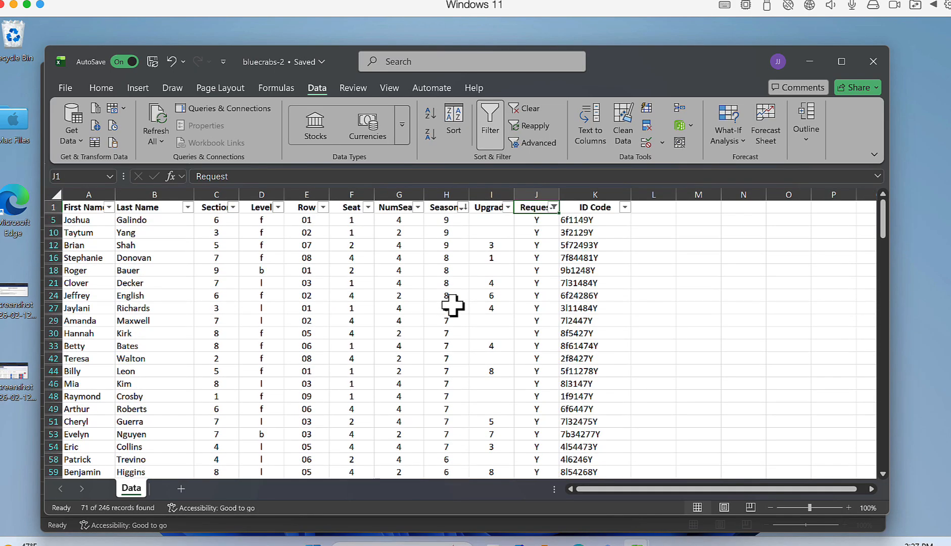